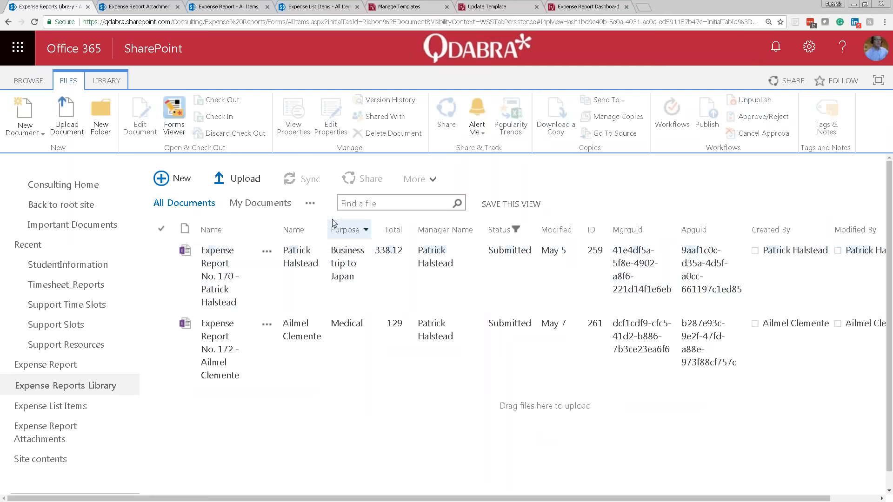
Launch a new blank Expense Report form from the Expense Reports Library.
click(177, 182)
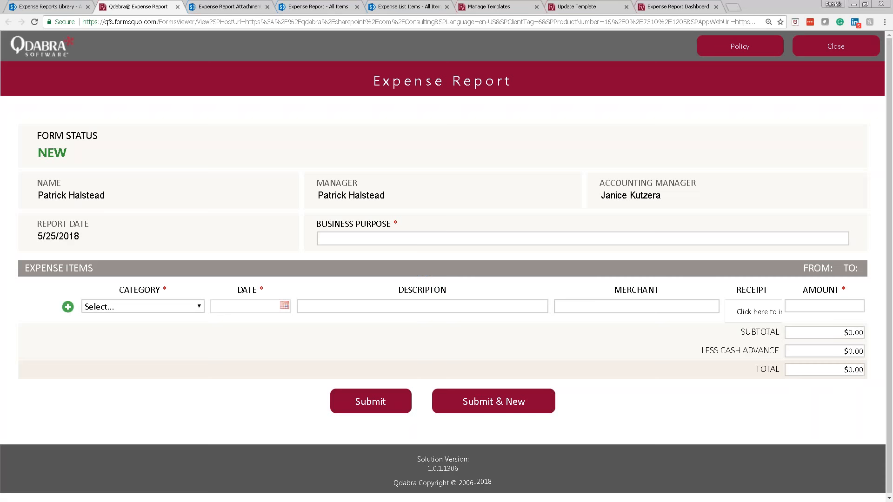
Enter business purpose 'Meeting with Colleague' and add a Morale item dated 5/25/2018.
click(405, 236)
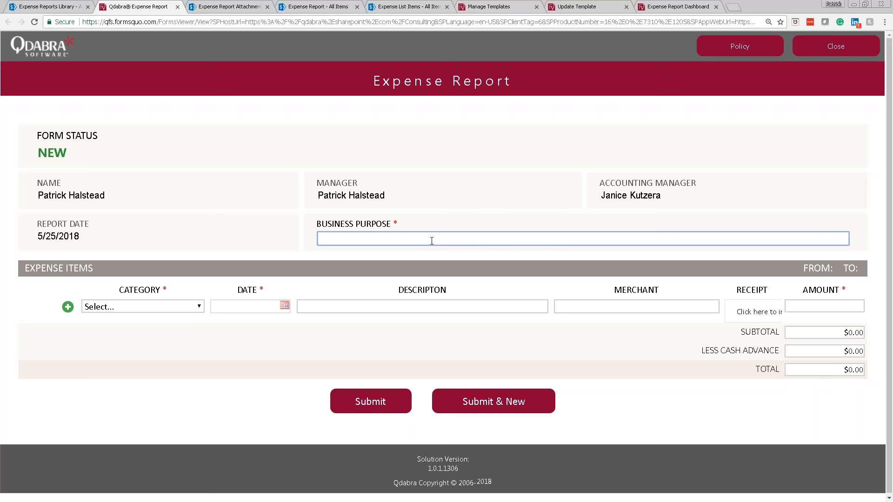
text(Meeting with Colleague)
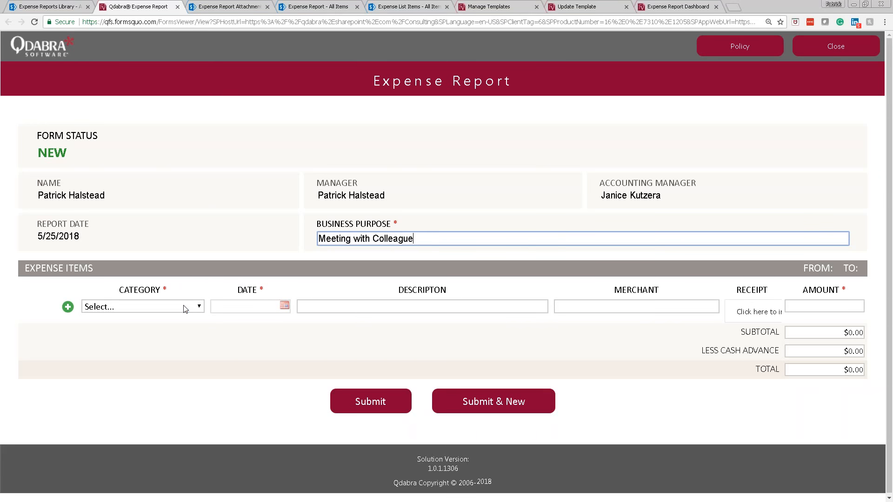
click(184, 308)
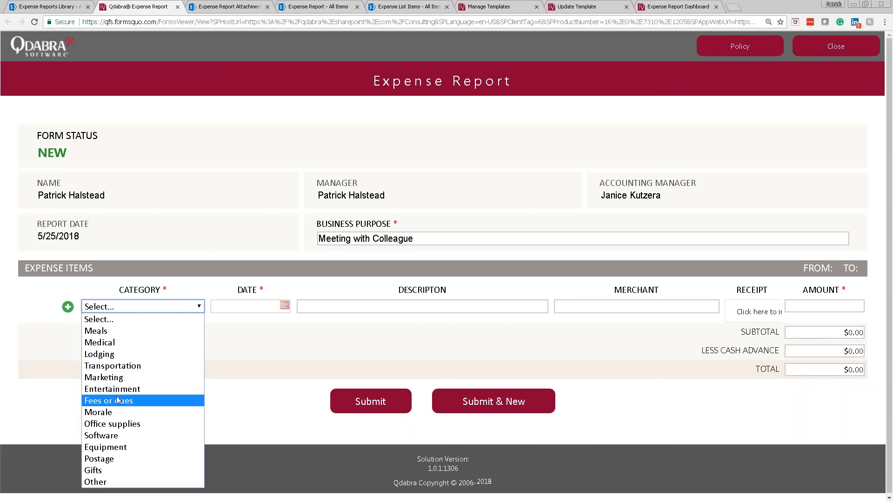
click(119, 413)
click(285, 306)
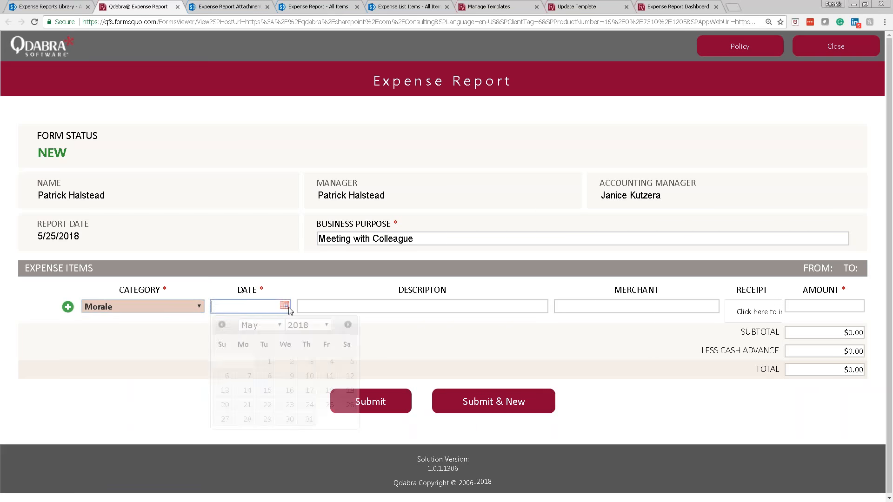
click(329, 405)
Describe the item as Coffee from merchant Starbucks and bring up the receipt upload prompt.
click(379, 306)
key(Tab)
text(Starbuckjs)
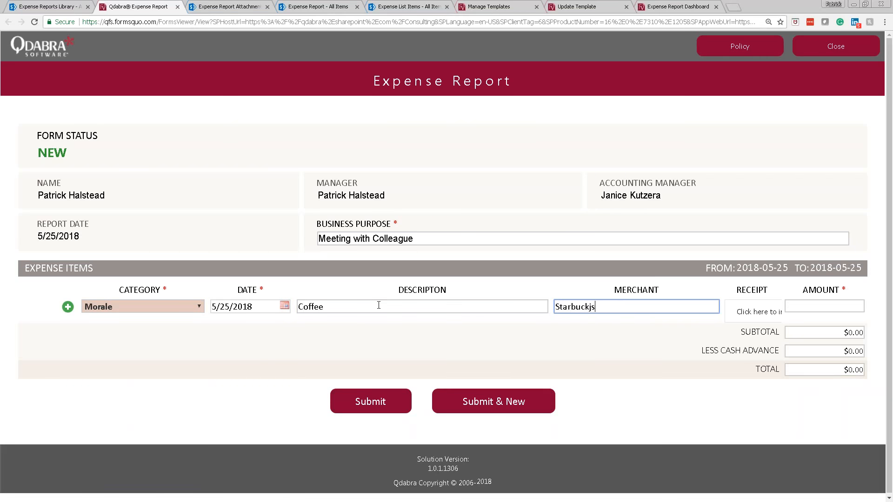
click(757, 305)
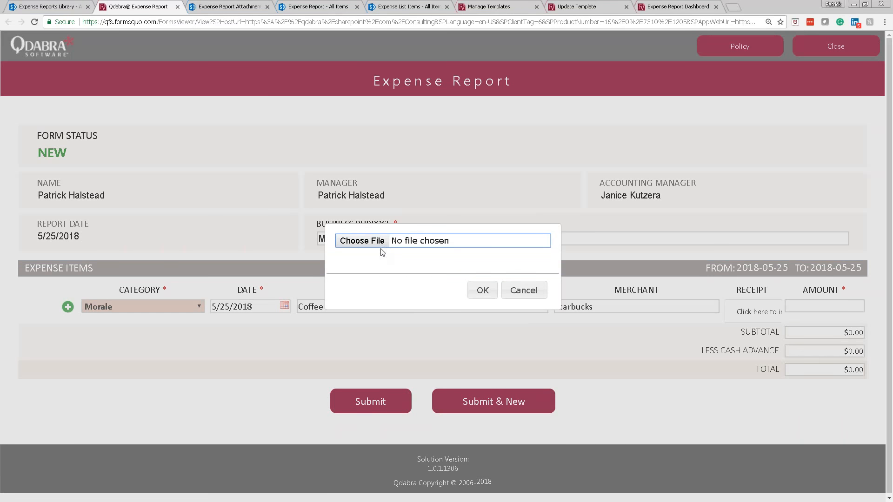
Attach Starbucks.jpg from the Demo folder as the item's receipt and enter amount 5.32.
click(362, 241)
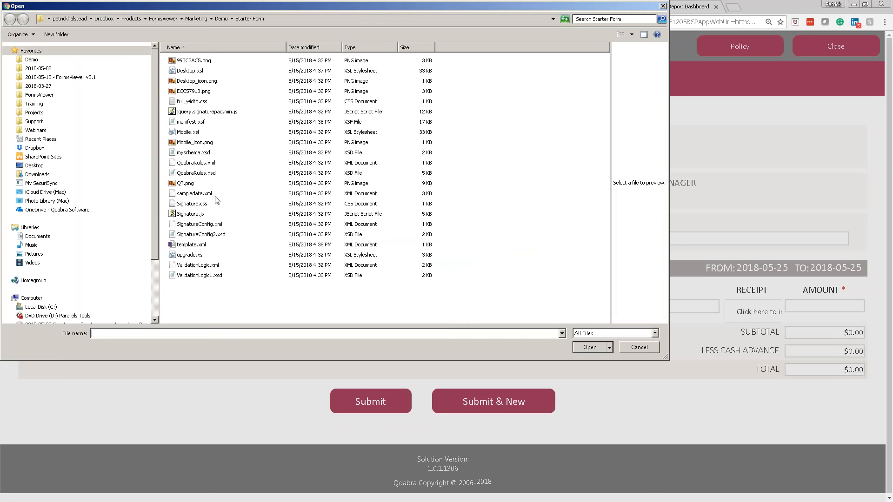
click(222, 19)
click(190, 154)
click(582, 347)
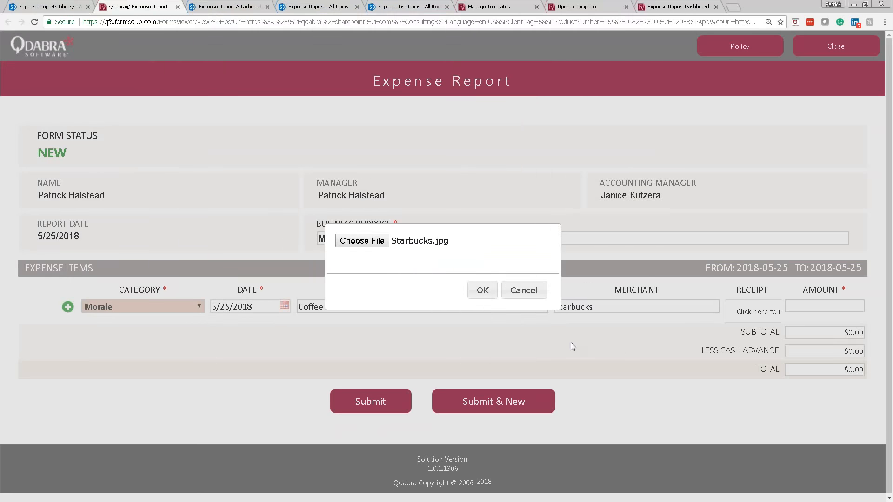
click(481, 291)
click(847, 307)
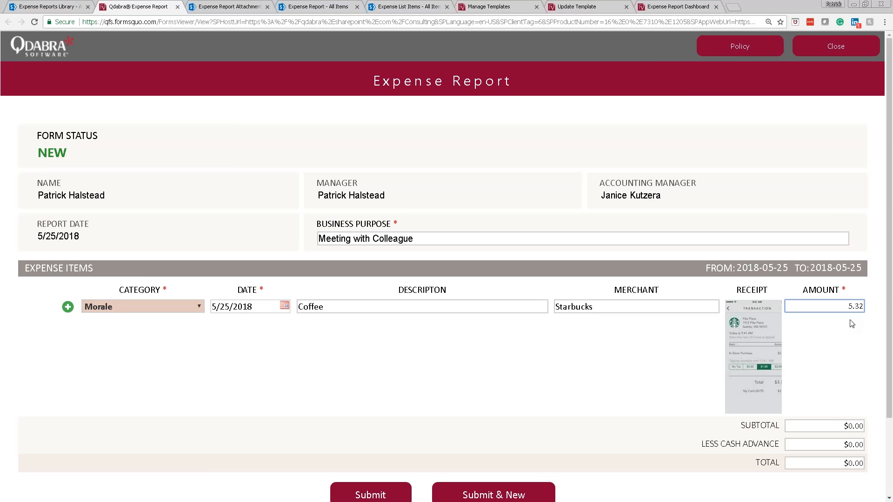
Correct the coffee amount to 3.32 so the totals read $3.32, then submit the report.
key(ctrl+a)
text(3)
key(Tab)
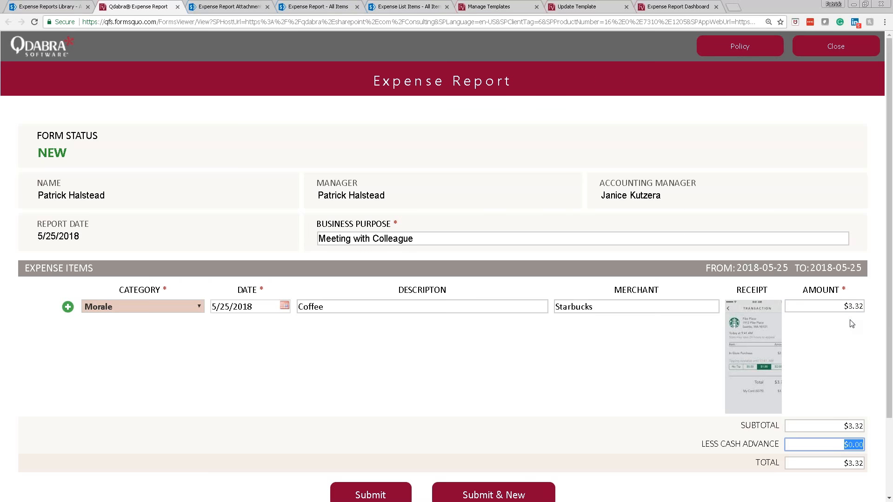
scroll(324, 469, down, 1)
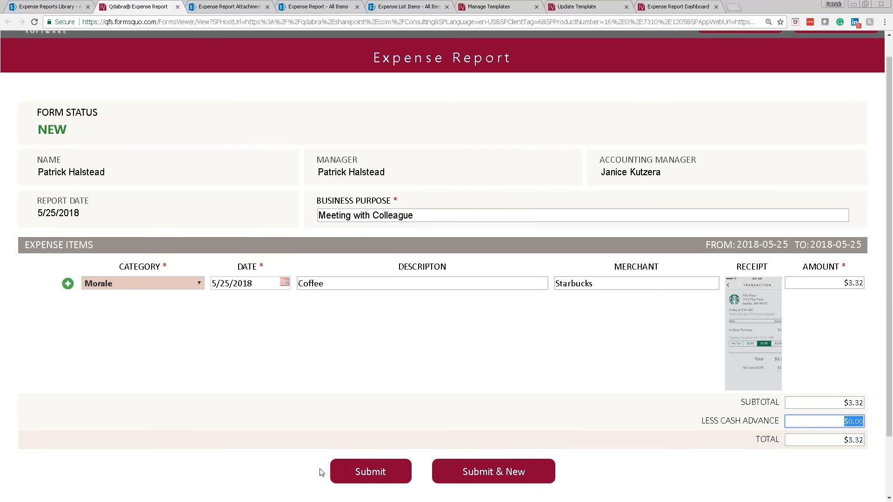
click(365, 472)
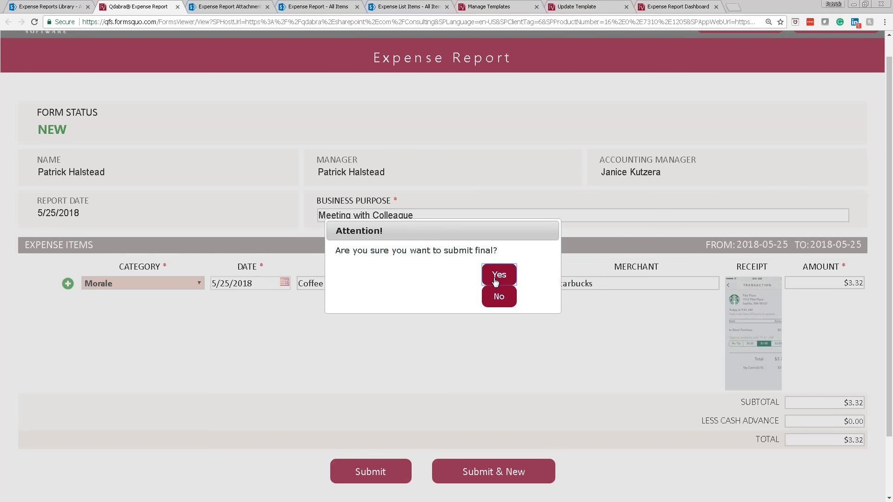
Confirm final submission of the expense report and acknowledge the success message.
click(499, 298)
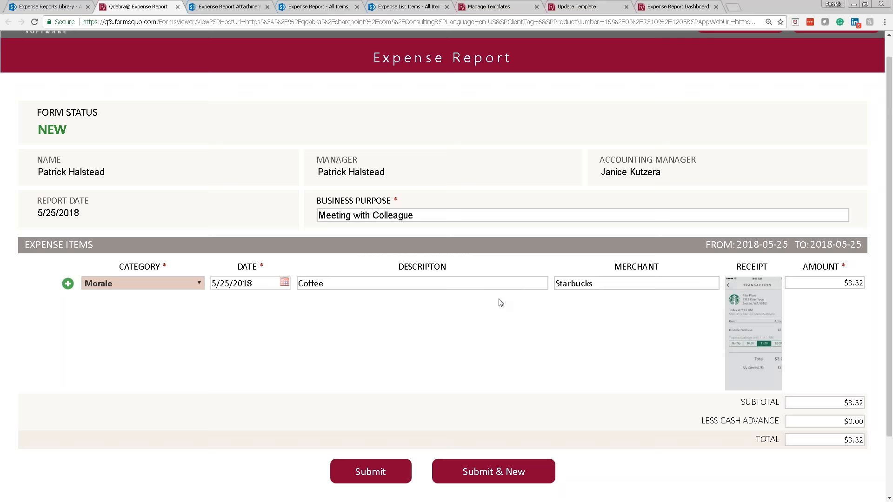
click(374, 472)
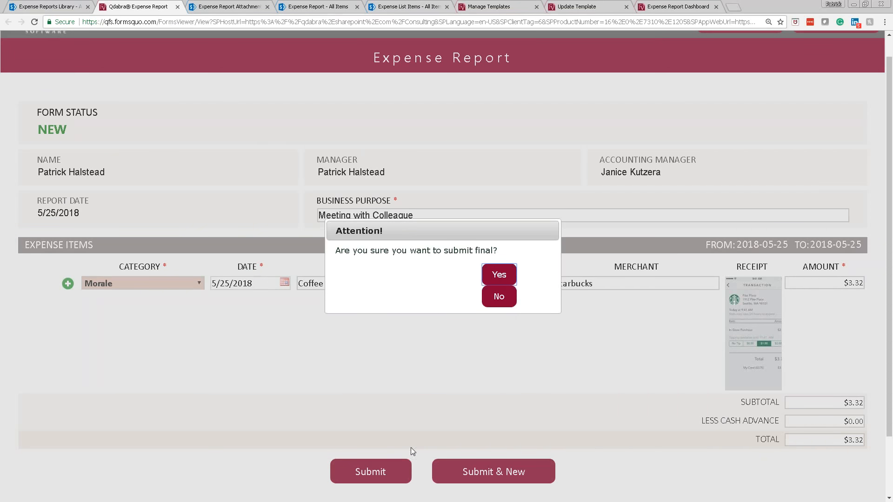
click(499, 275)
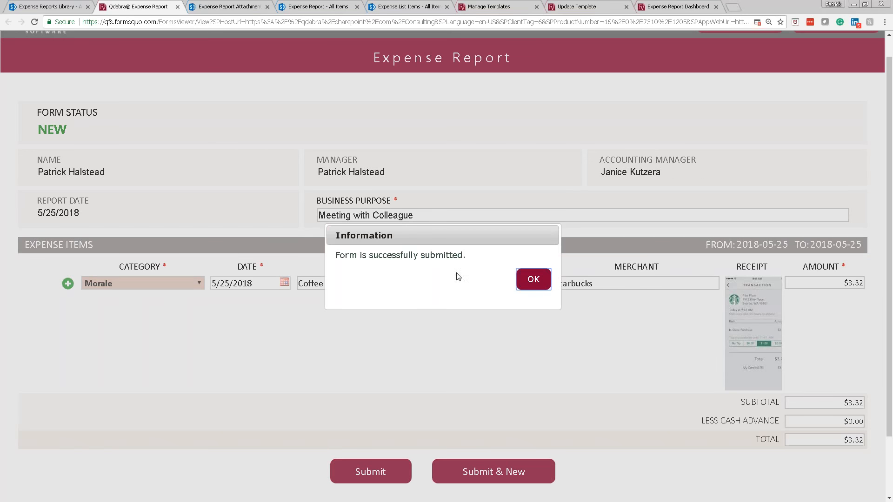
click(531, 281)
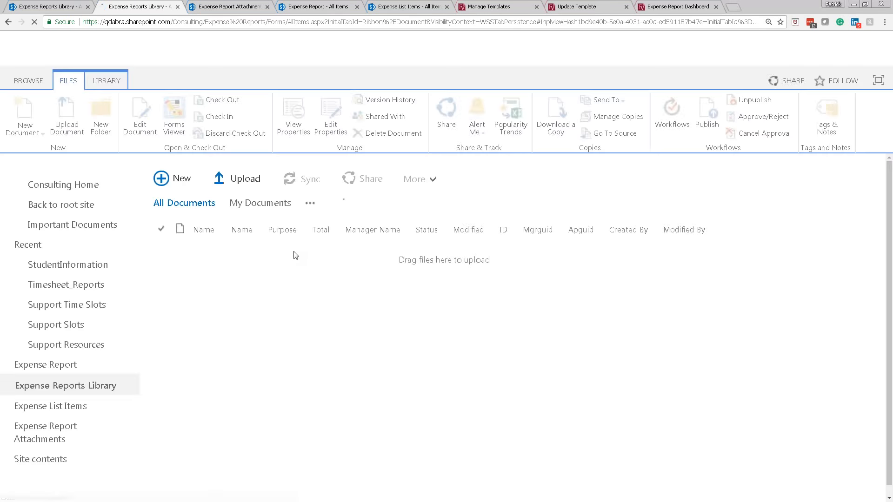
Check that report 197 shows as Submitted for 3.32 in the refreshed Expense Report list.
click(289, 311)
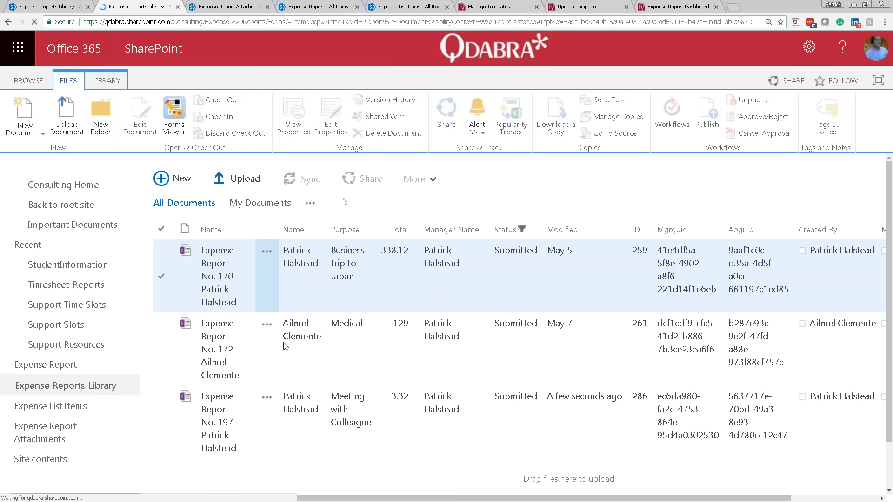
click(244, 403)
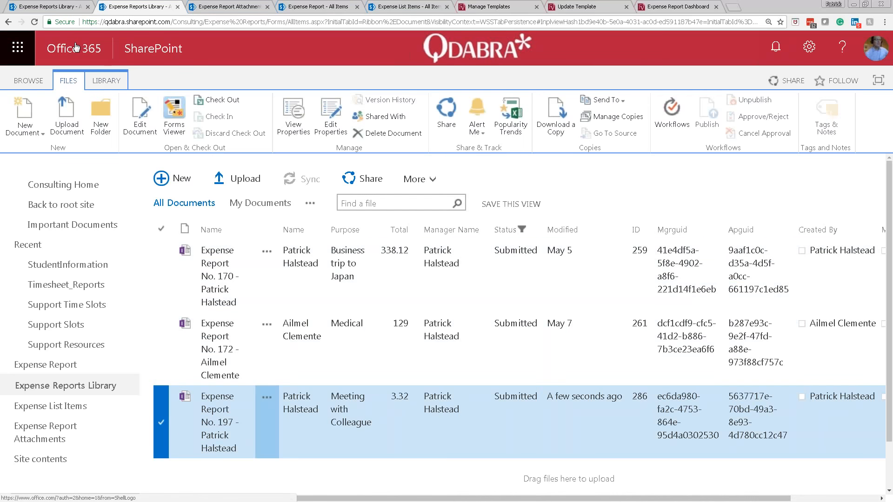
click(306, 8)
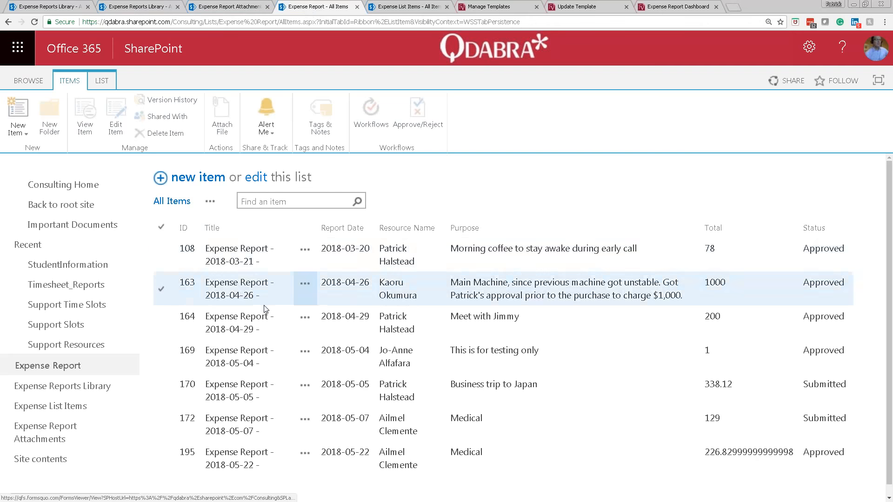
scroll(298, 321, down, 1)
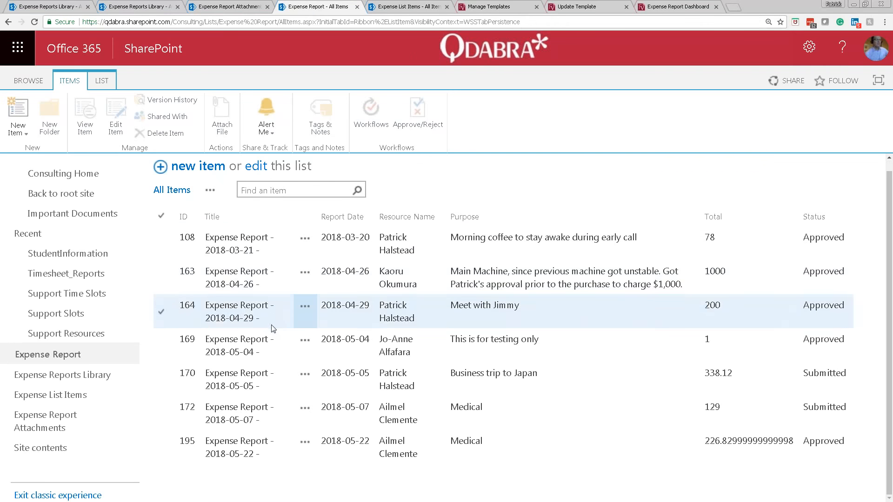
click(35, 22)
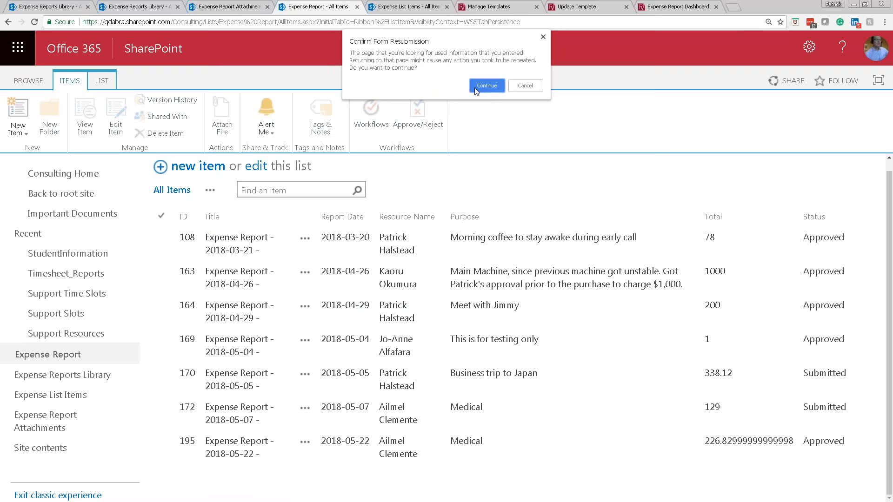
click(472, 89)
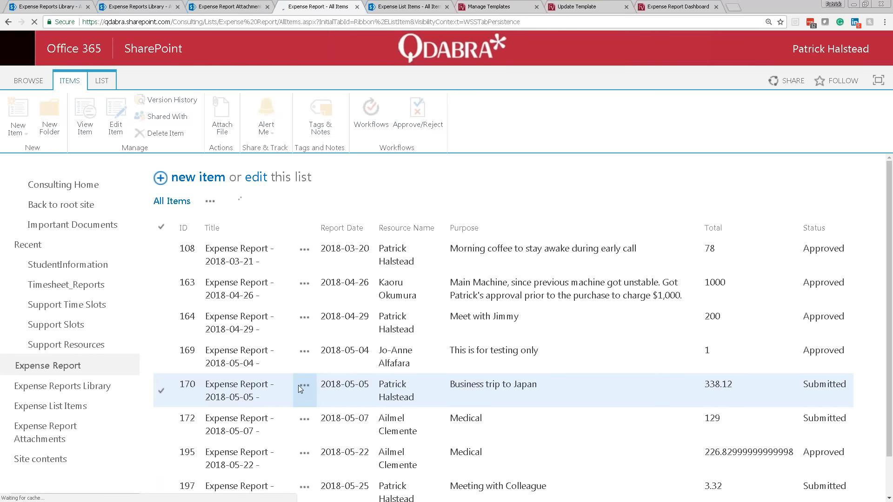
scroll(298, 385, down, 1)
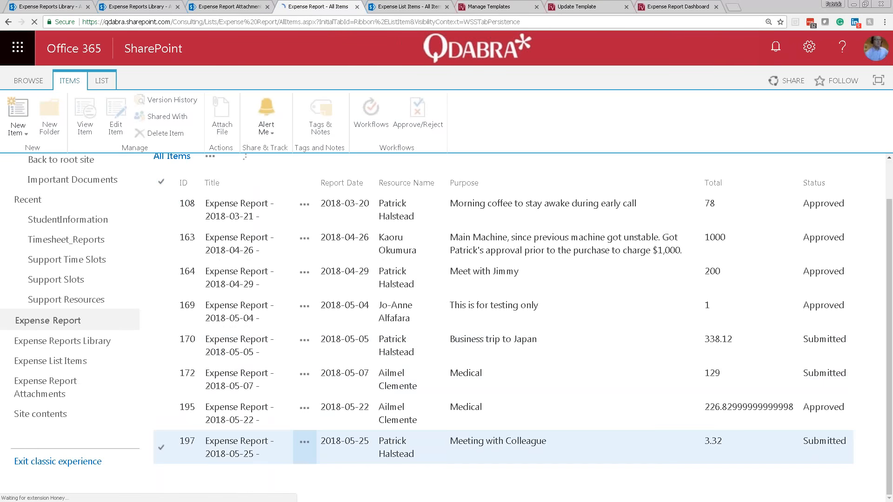
click(289, 448)
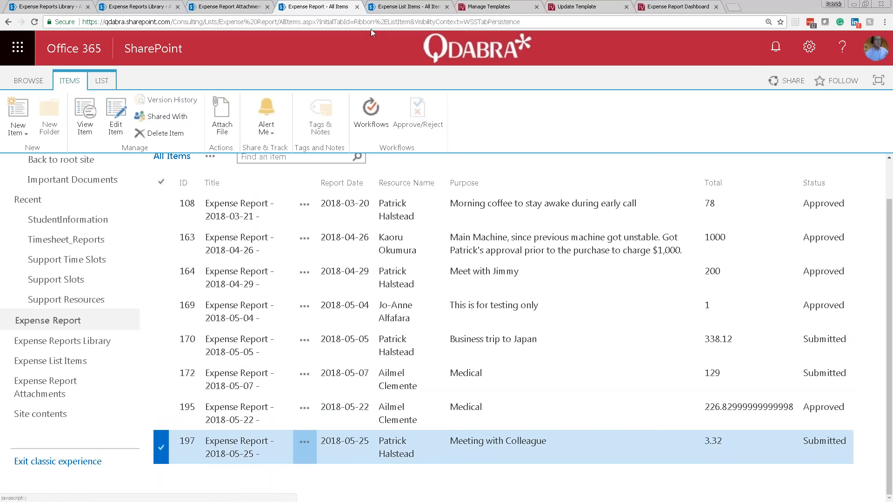
click(394, 13)
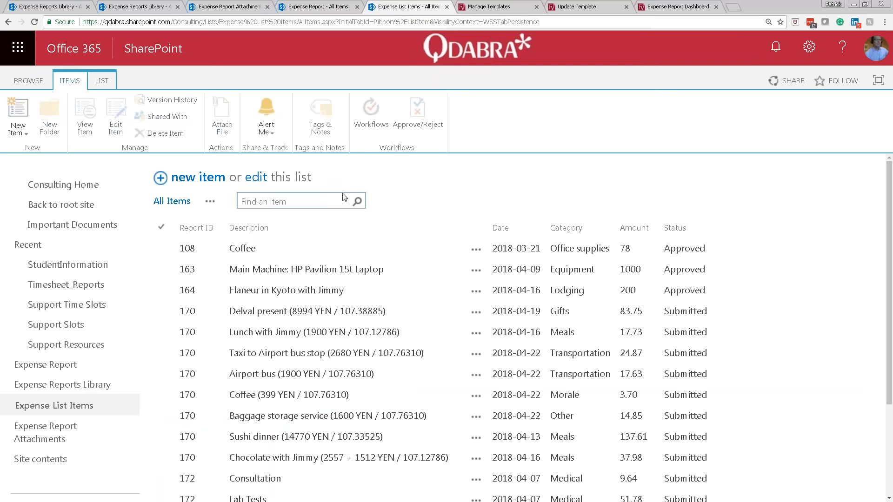
Refresh Expense List Items to confirm item 197 Coffee, Morale, 3.32, Submitted, then switch to Outlook.
scroll(342, 197, down, 3)
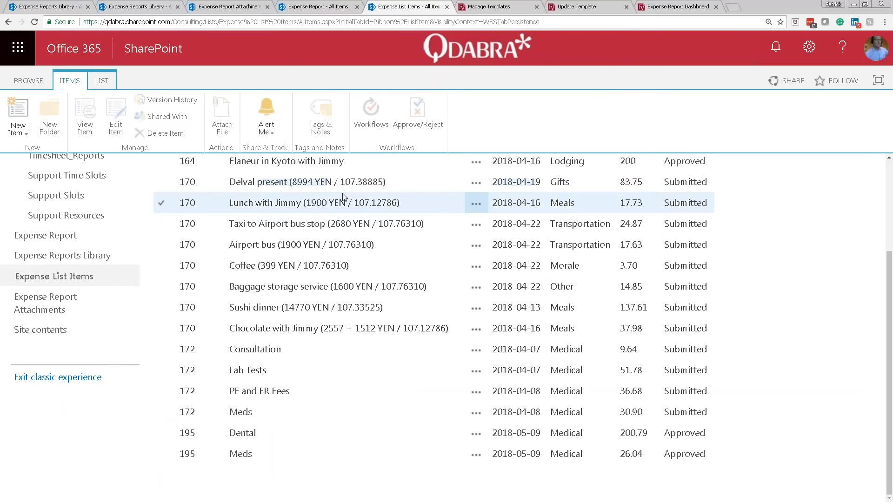
click(36, 23)
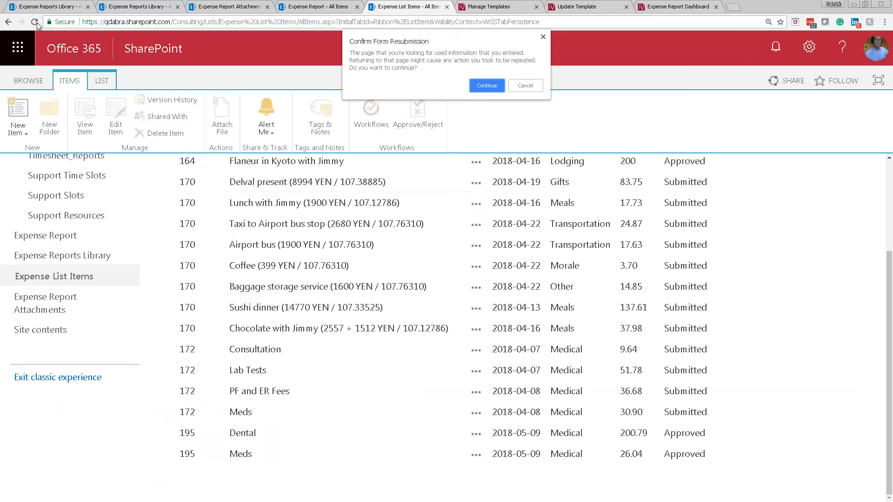
click(487, 86)
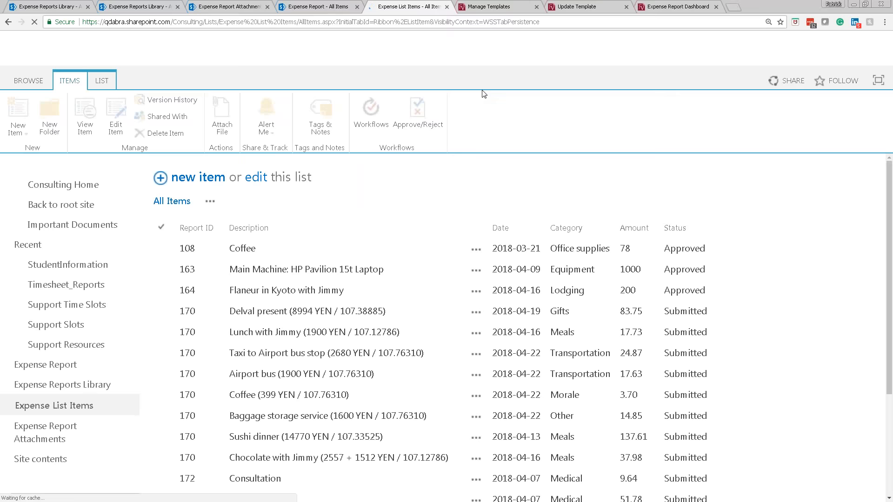
scroll(465, 164, down, 3)
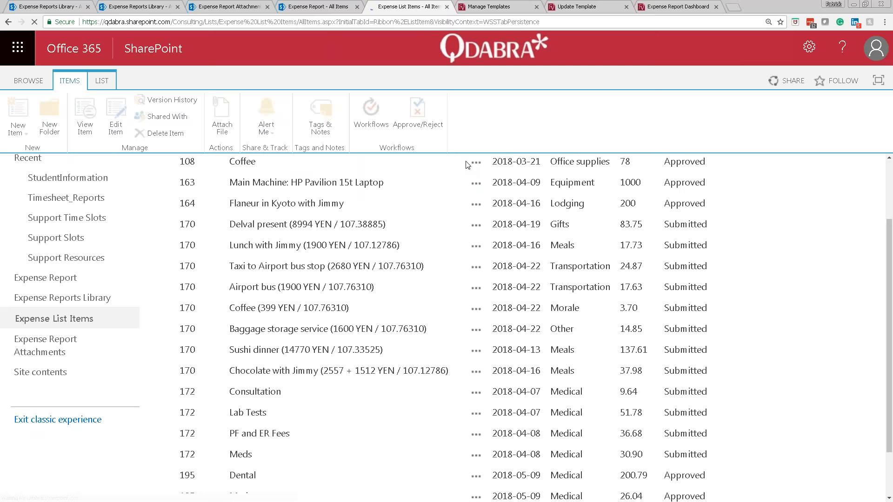
scroll(468, 166, down, 1)
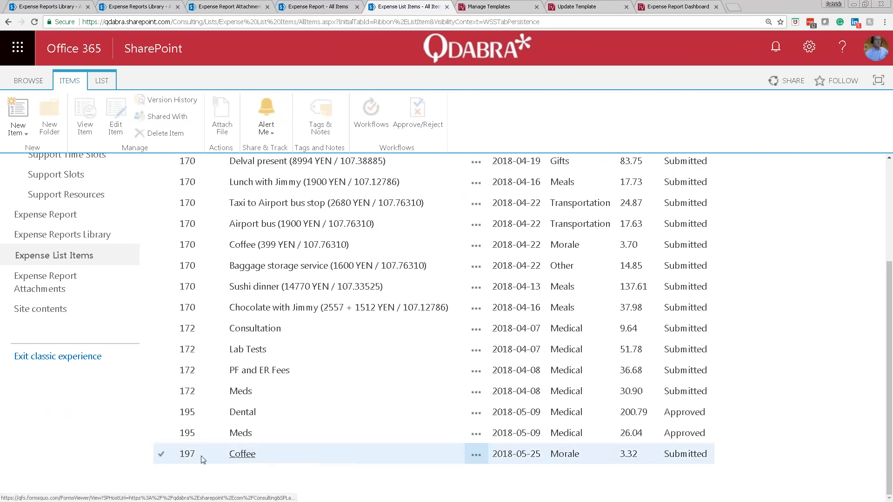
click(163, 454)
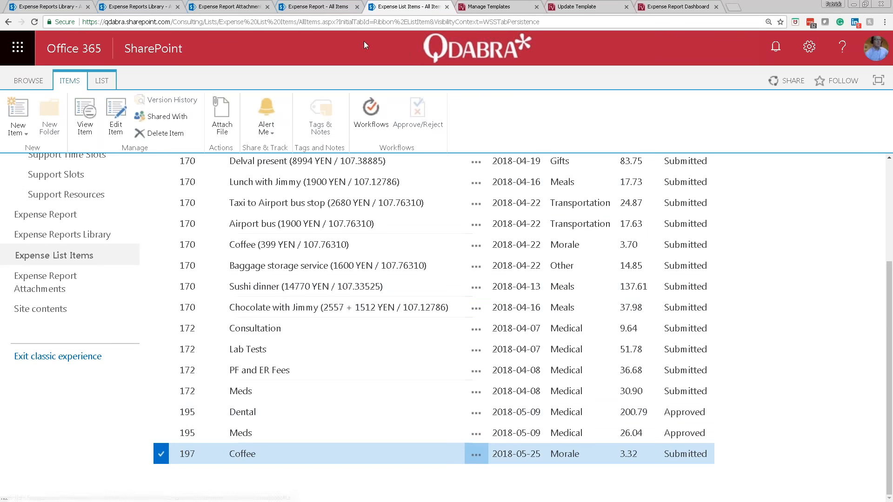
key(alt+Tab)
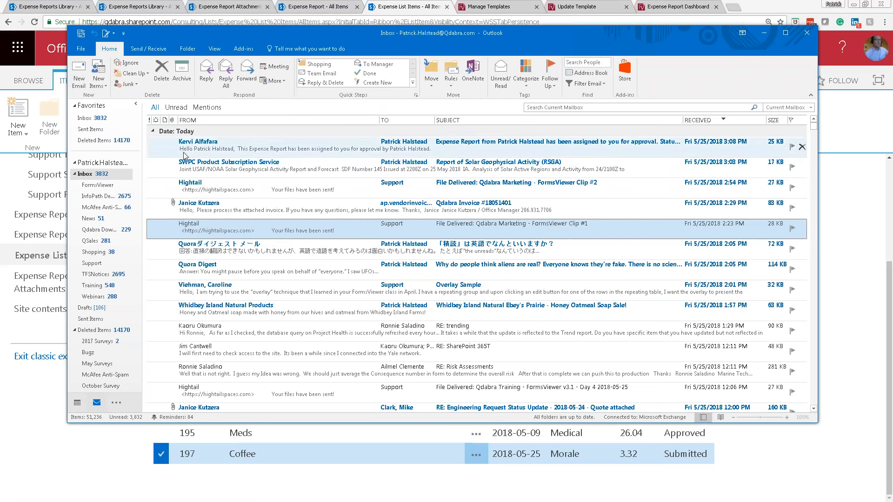
Open the $3.32 expense report approval email in its own window with the Message ribbon pinned.
click(185, 154)
double_click(185, 155)
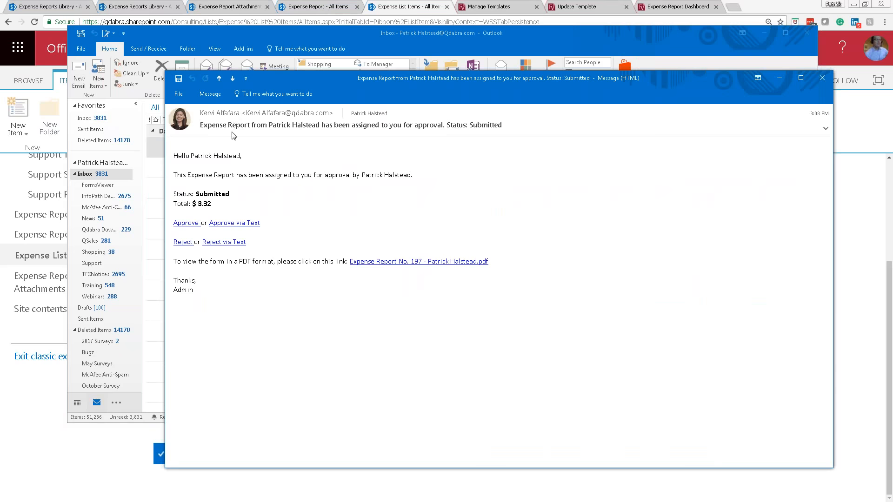
click(232, 113)
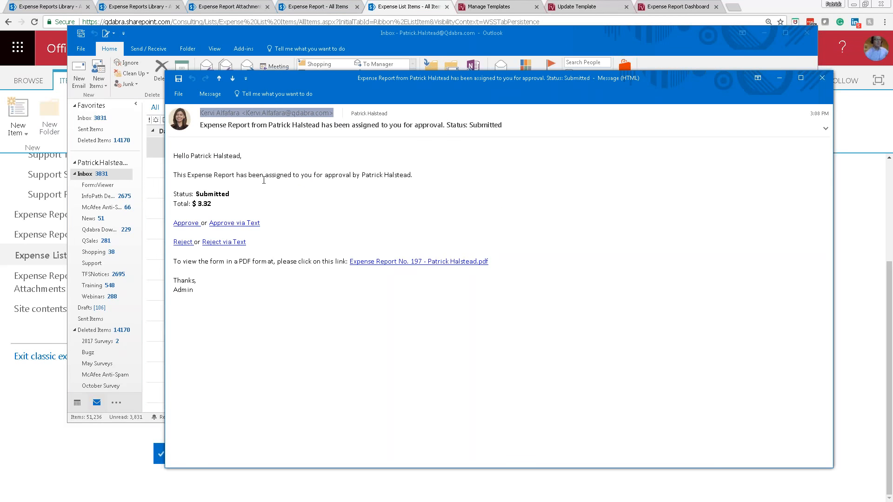
drag(292, 85, 234, 69)
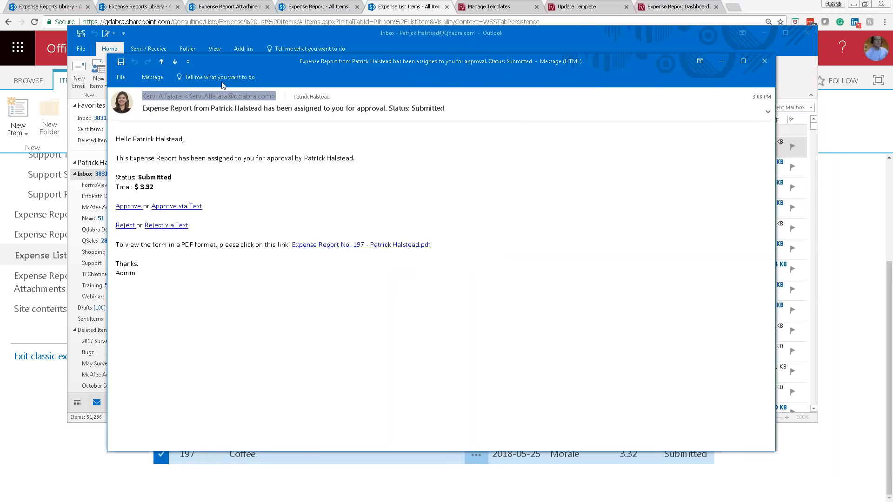
double_click(153, 77)
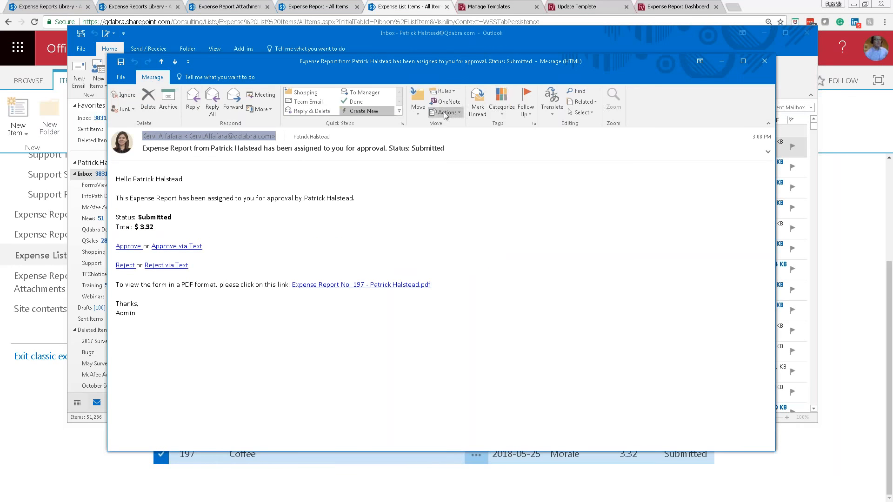
Zoom the email text to 200%.
click(272, 173)
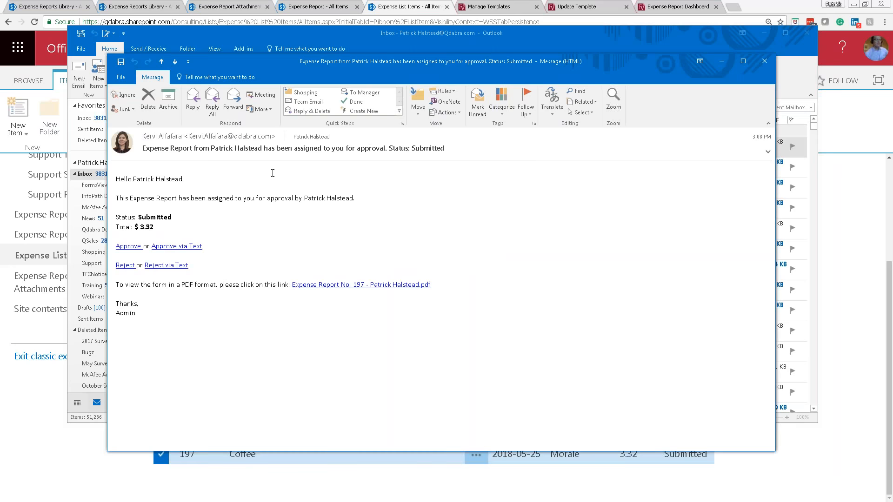
click(612, 100)
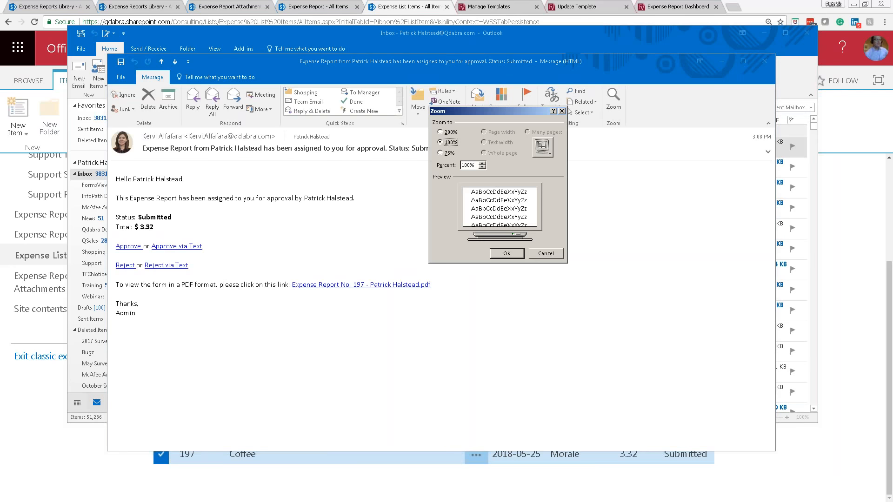
click(450, 132)
click(511, 254)
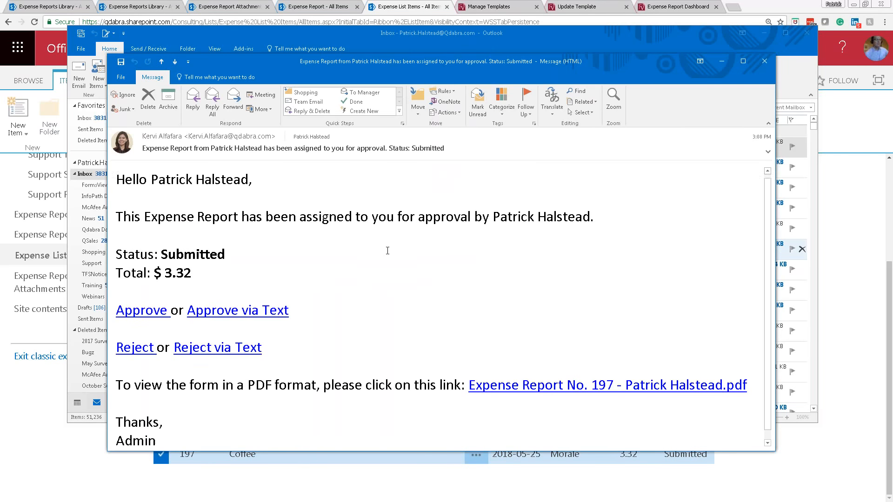
scroll(389, 260, down, 1)
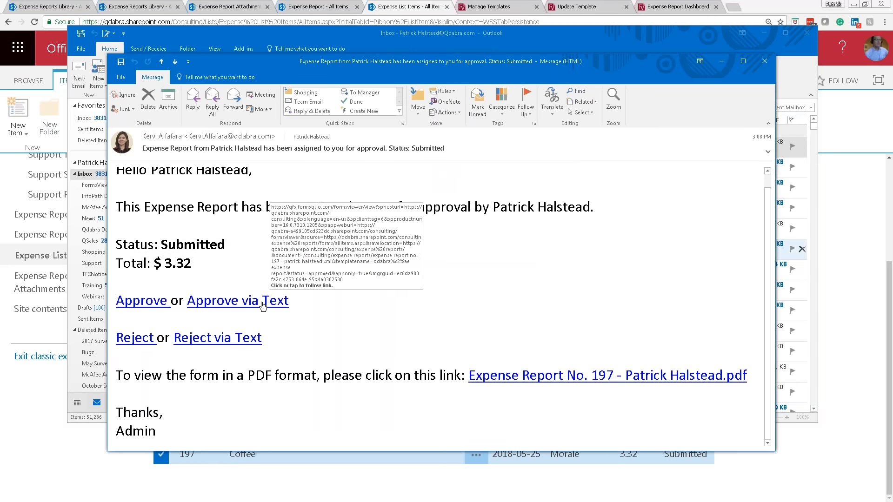
Review the PDF of expense report 197 in Chrome, then return to the approval email.
click(630, 378)
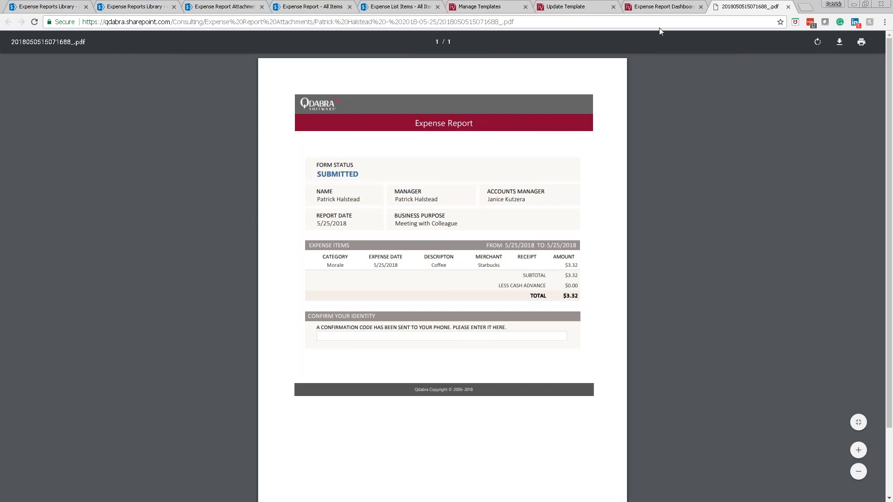
key(alt+Tab)
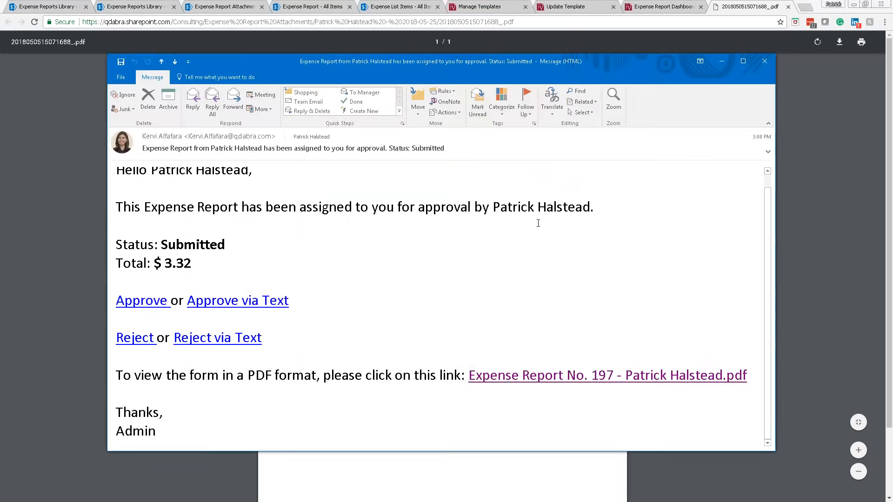
Approve via text, enter the SMS confirmation code, and view the Starbucks receipt image.
ctrl+click(262, 306)
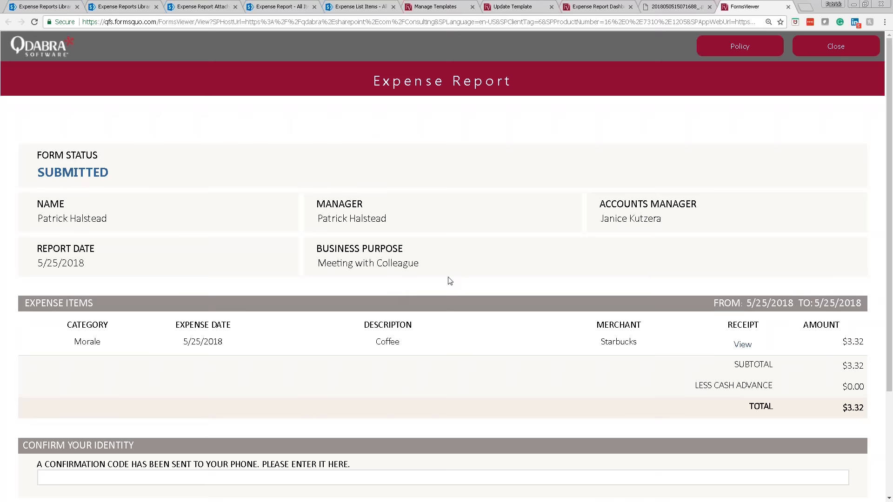
scroll(449, 281, down, 2)
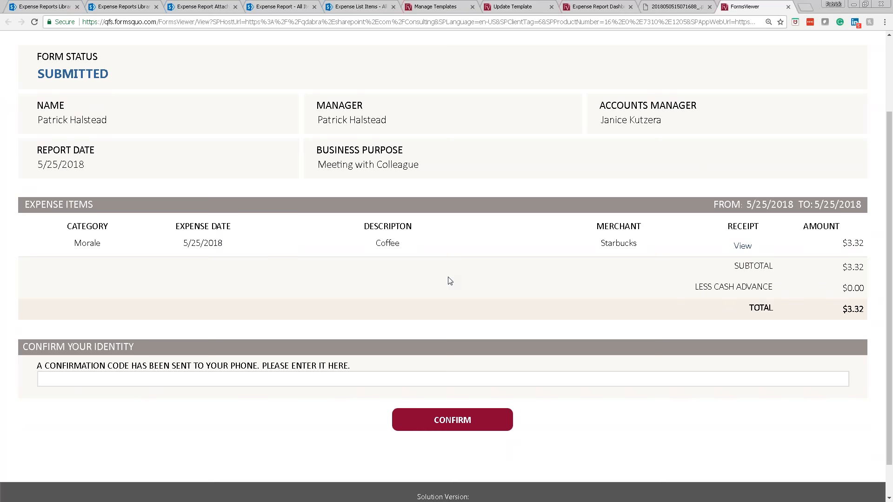
click(334, 375)
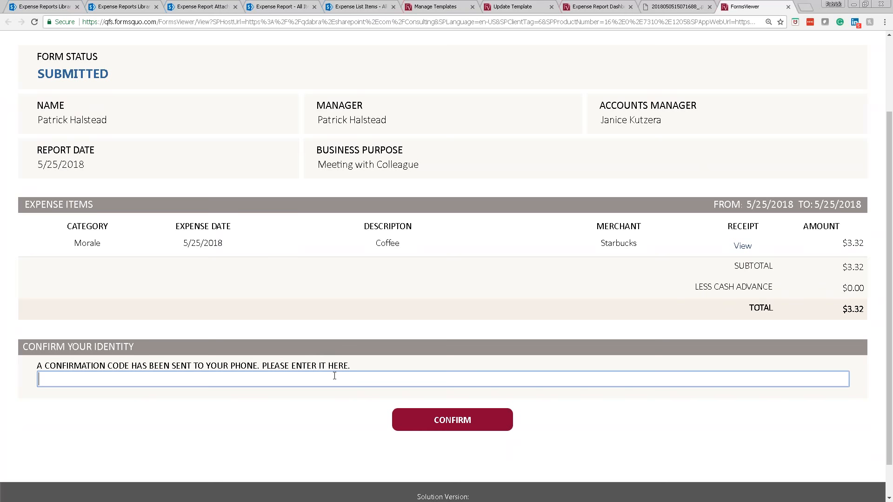
click(742, 248)
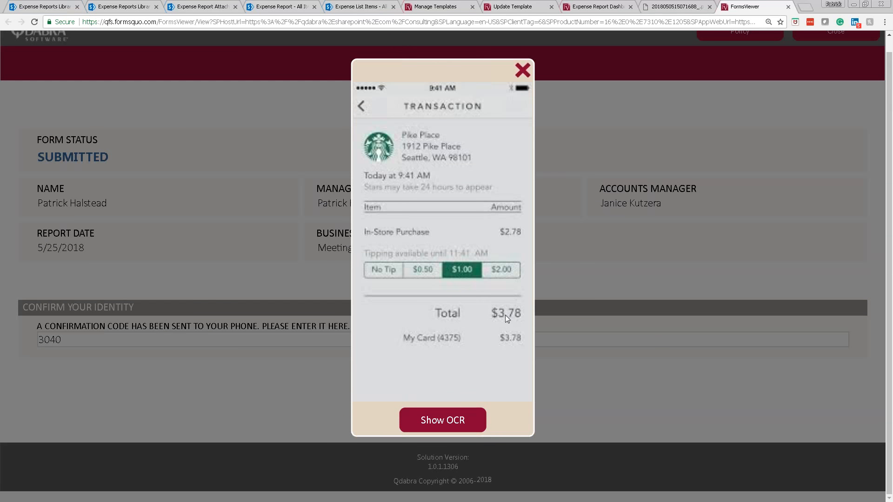
click(442, 422)
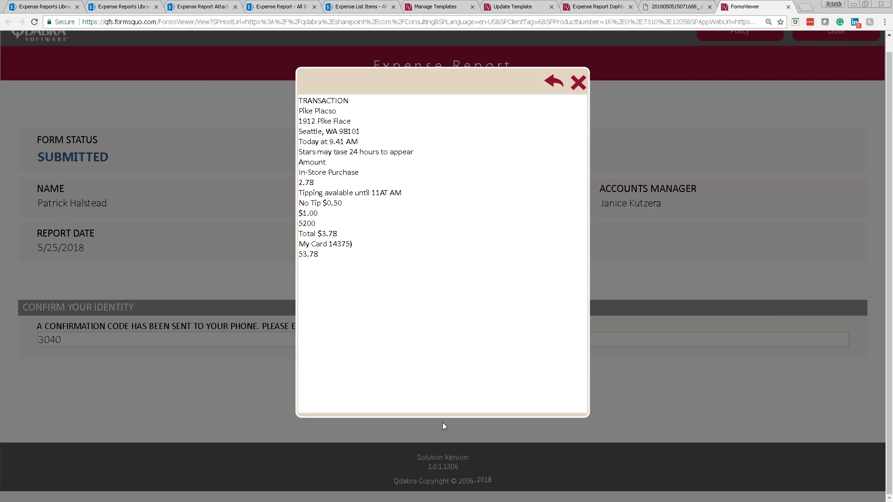
drag(320, 233, 291, 88)
click(398, 266)
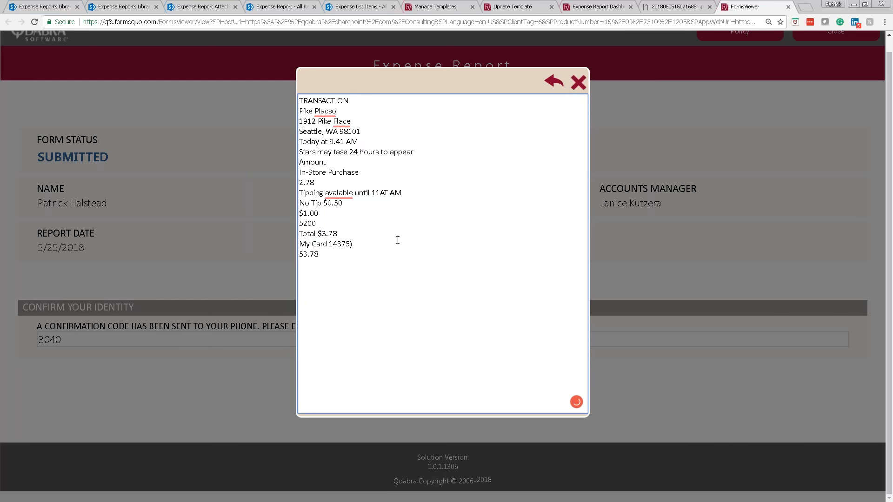
drag(336, 260, 572, 99)
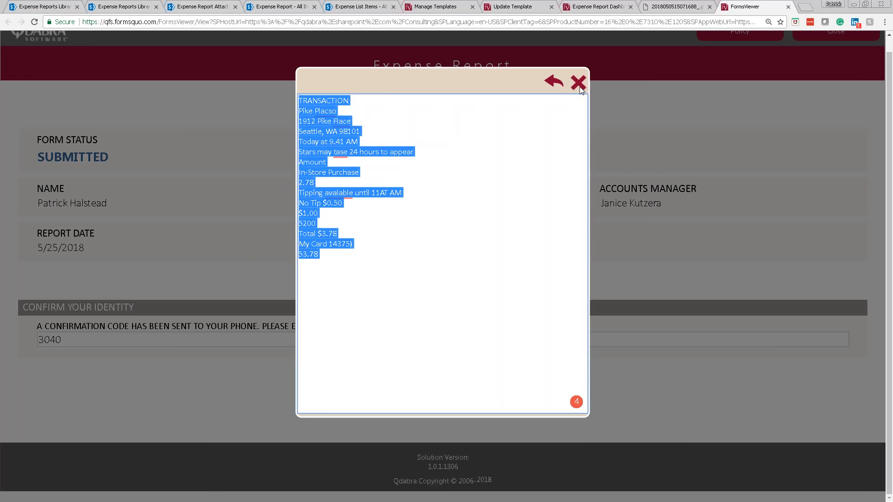
click(561, 84)
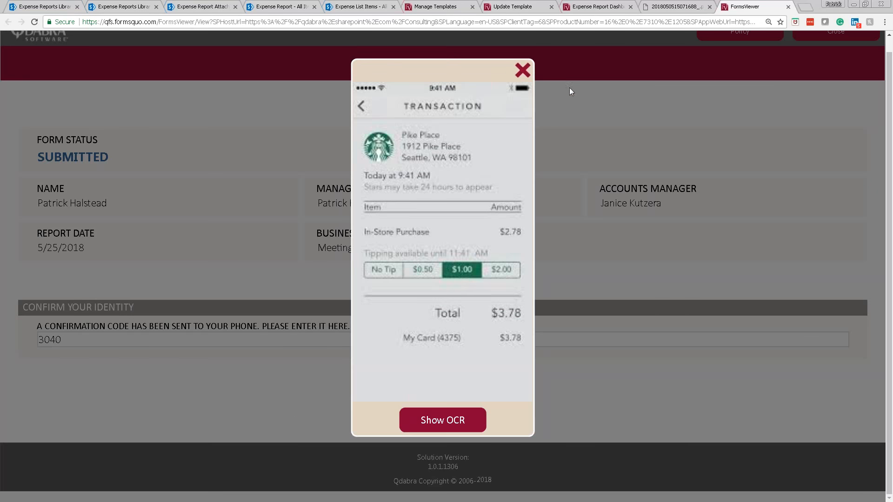
Confirm approval of the coffee expense report with the verification code, then close the approved form.
click(521, 74)
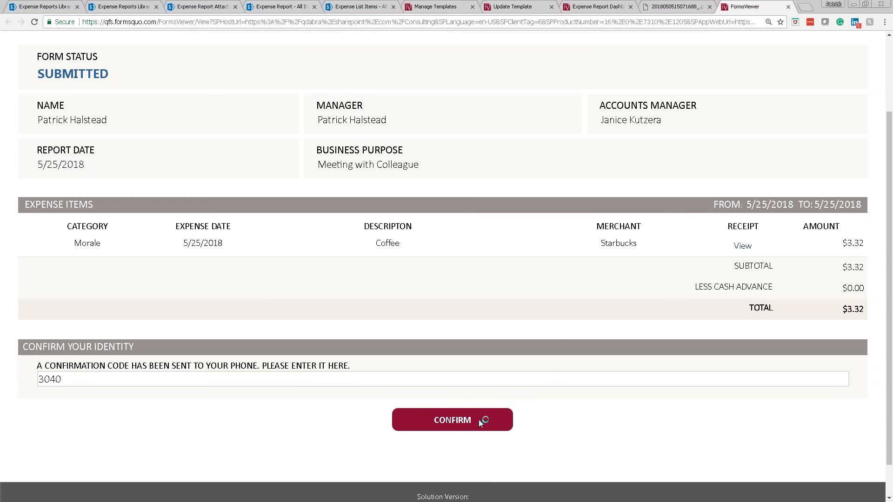
click(452, 428)
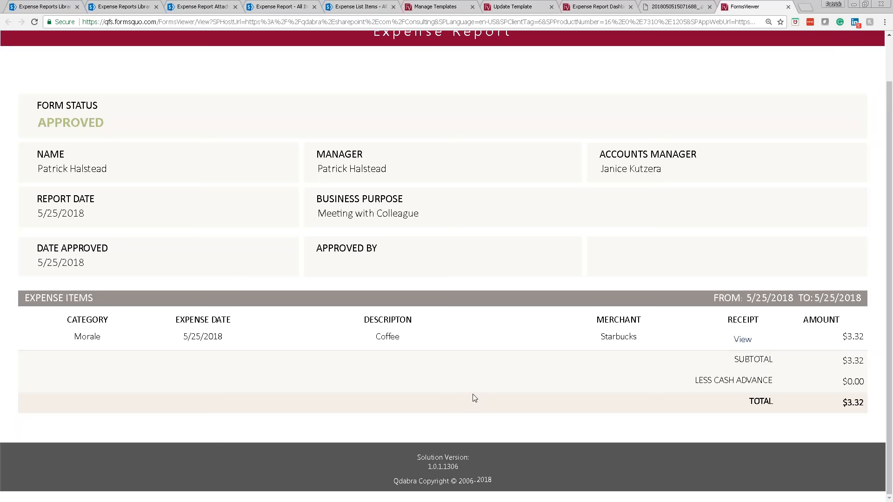
scroll(514, 372, up, 1)
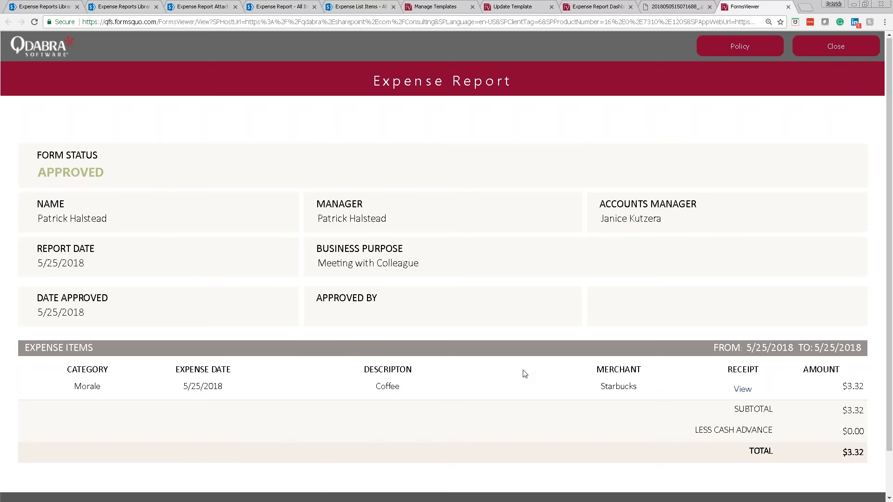
click(836, 50)
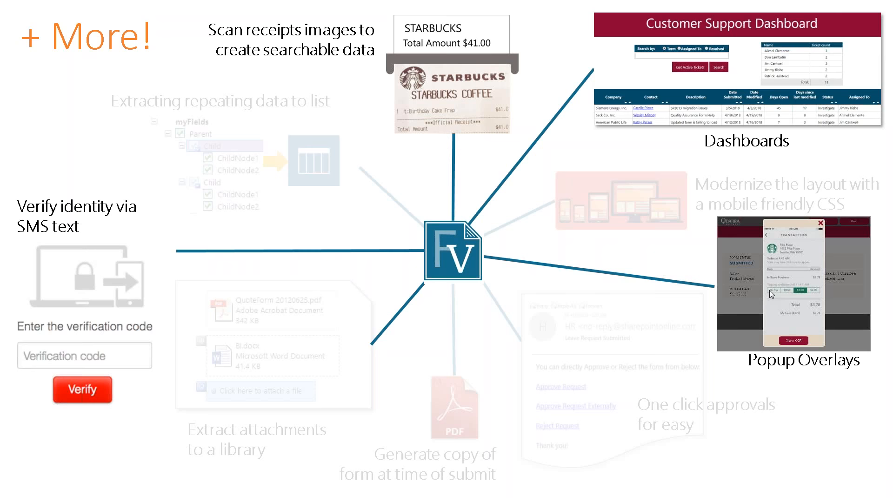
Return to the browser and refresh the Expense Report Dashboard to pick up report 197.
key(alt+Tab)
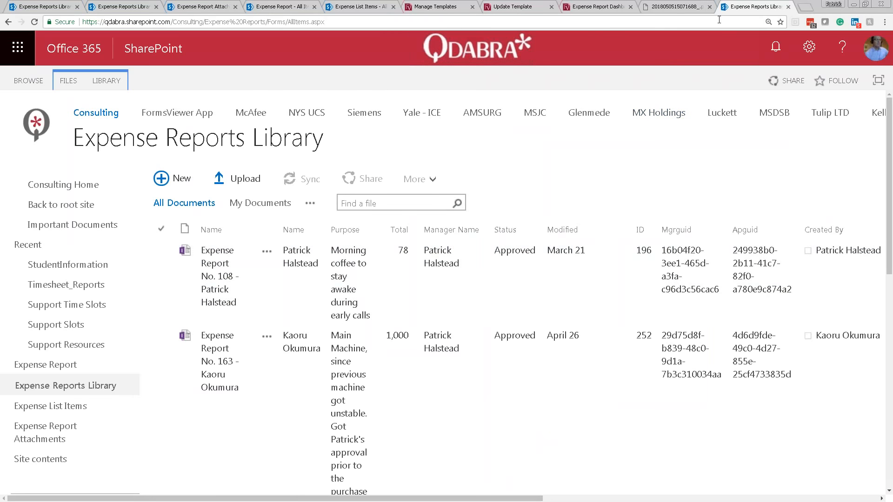
click(588, 9)
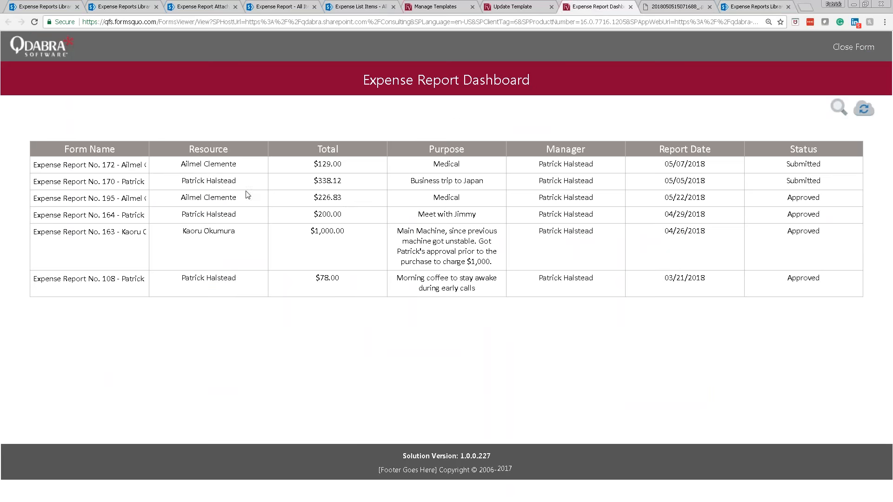
click(864, 109)
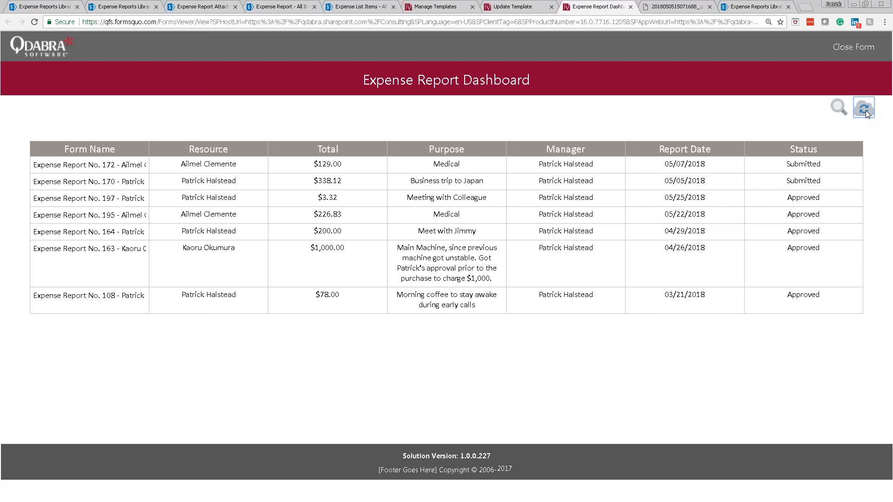
Filter the dashboard to the submitter's resource and highlight report No. 197's $3.32 total.
click(841, 109)
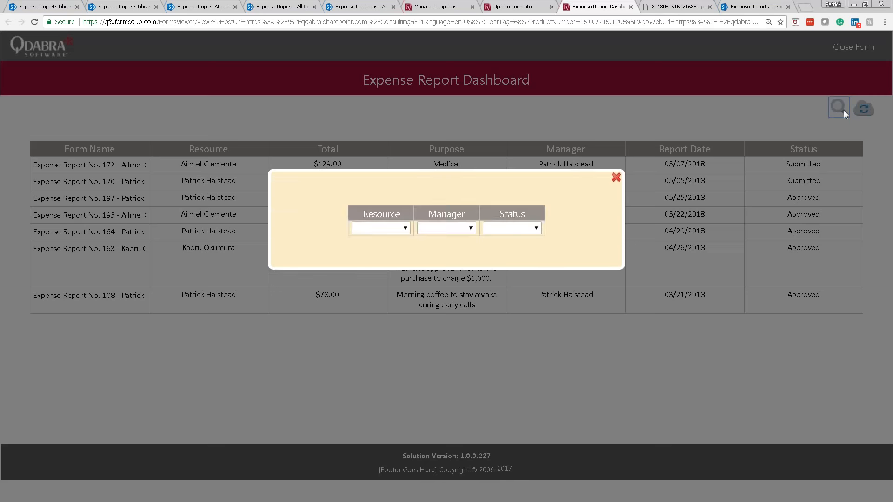
click(397, 229)
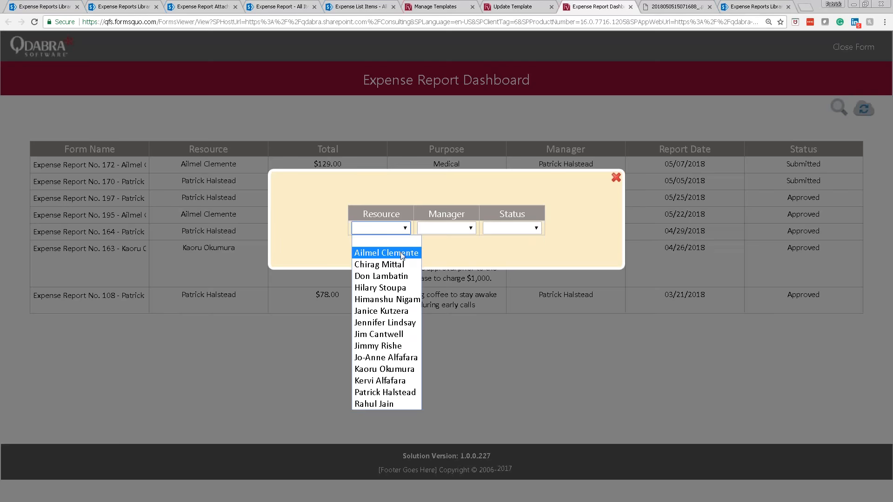
click(400, 394)
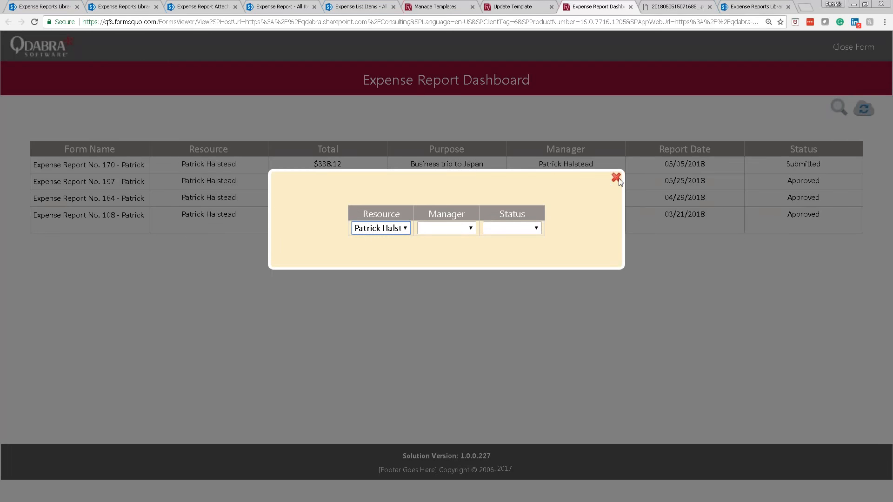
click(618, 180)
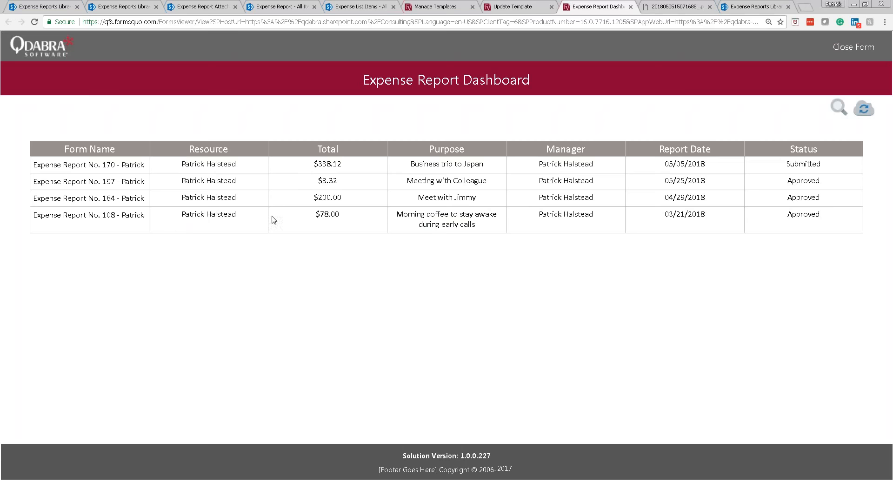
drag(344, 182, 73, 181)
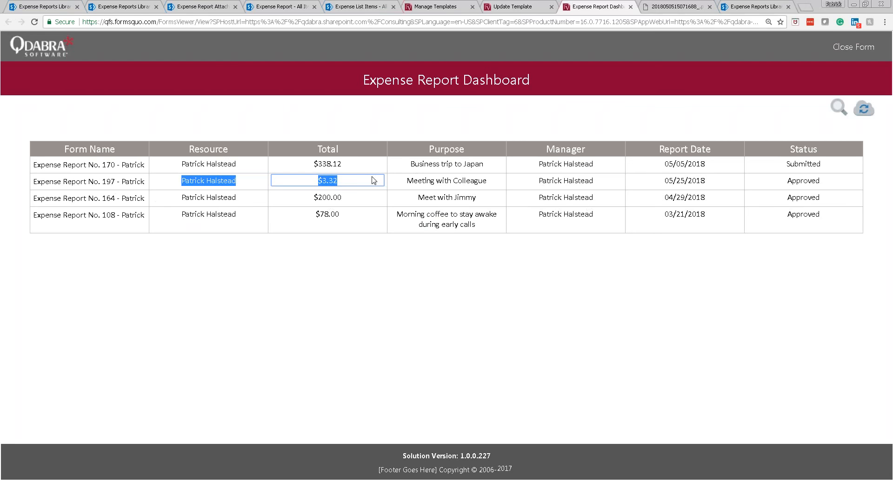